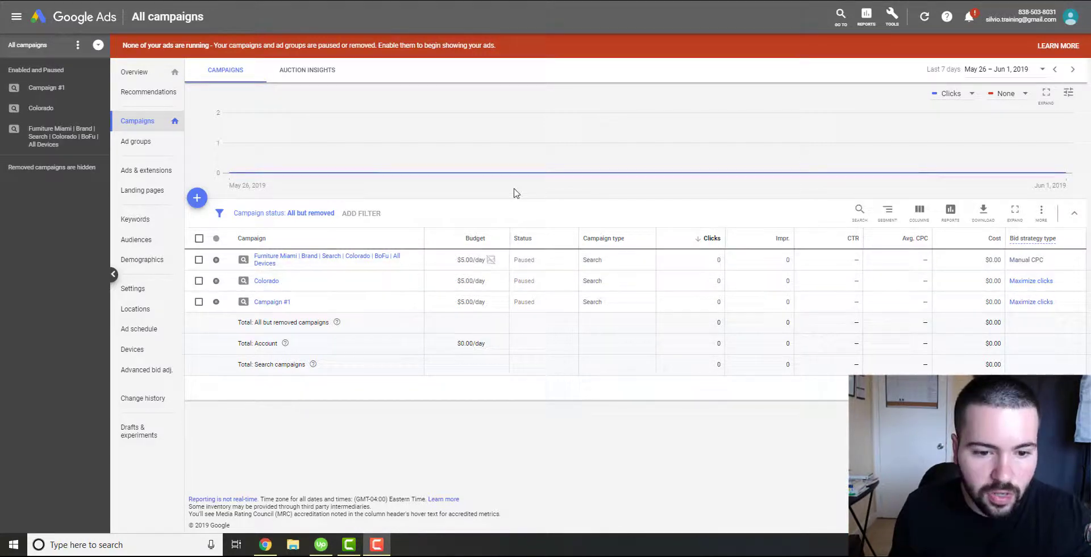
- Open the Furniture Miami campaign and view its still-empty Audiences page
click(260, 262)
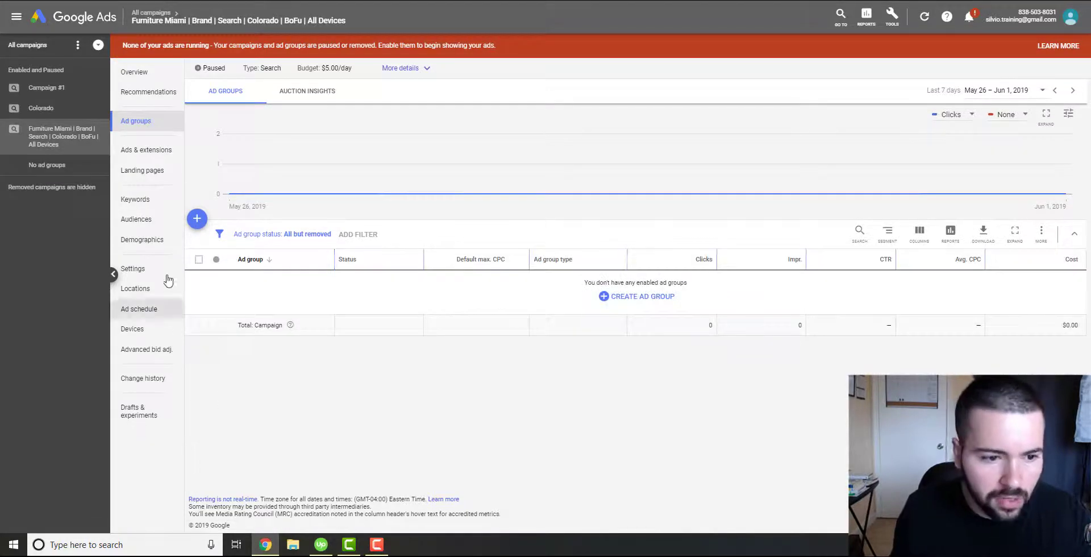
click(139, 223)
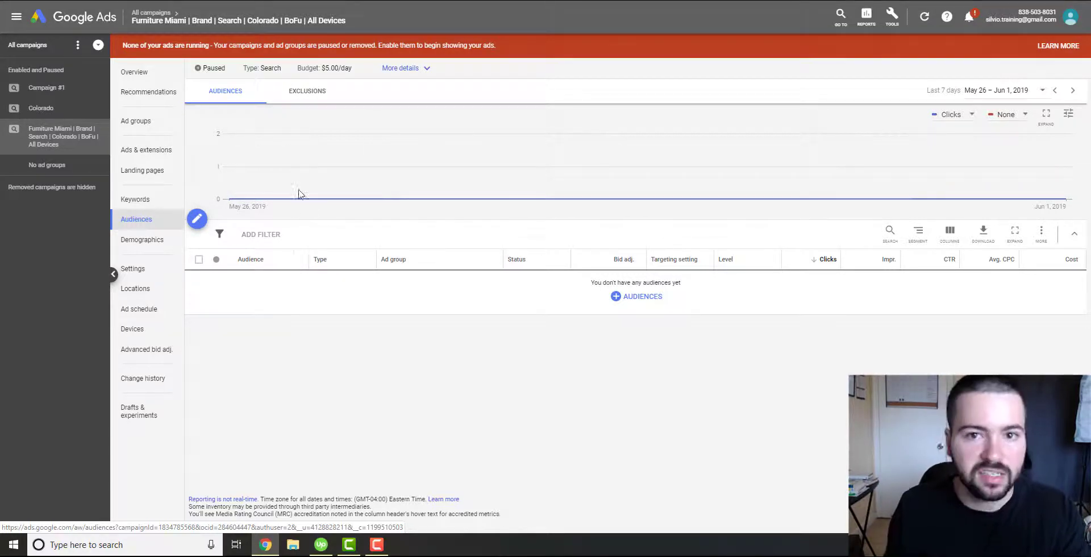
- Start a new audience exclusion from the Exclusions tab and switch to browsing categories
click(295, 100)
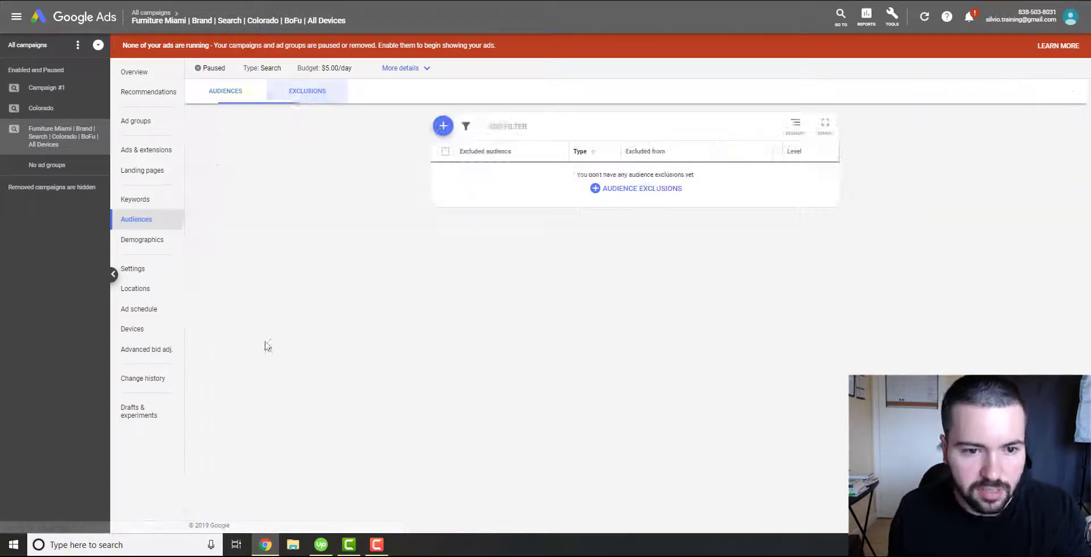
click(636, 191)
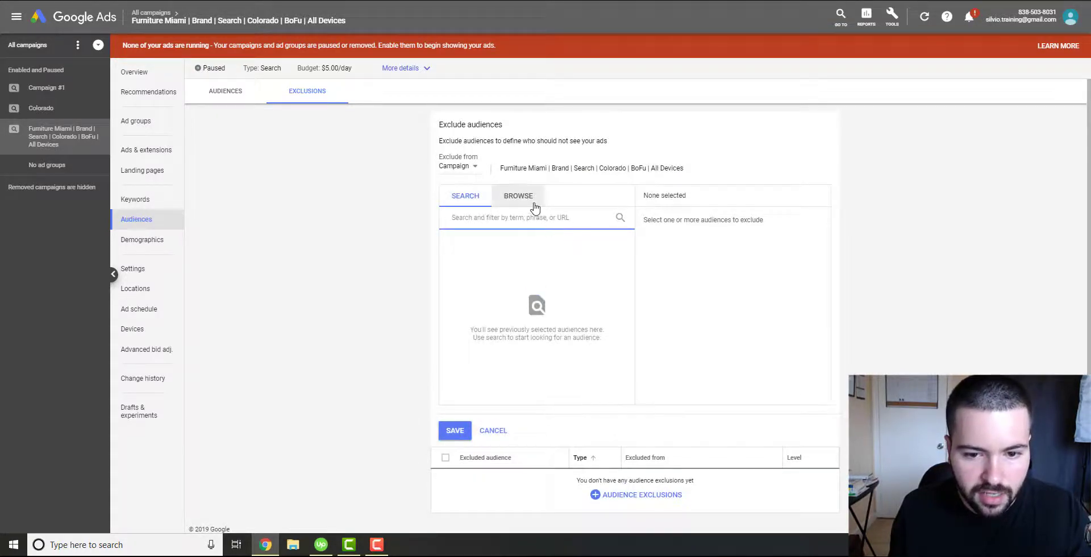
click(529, 199)
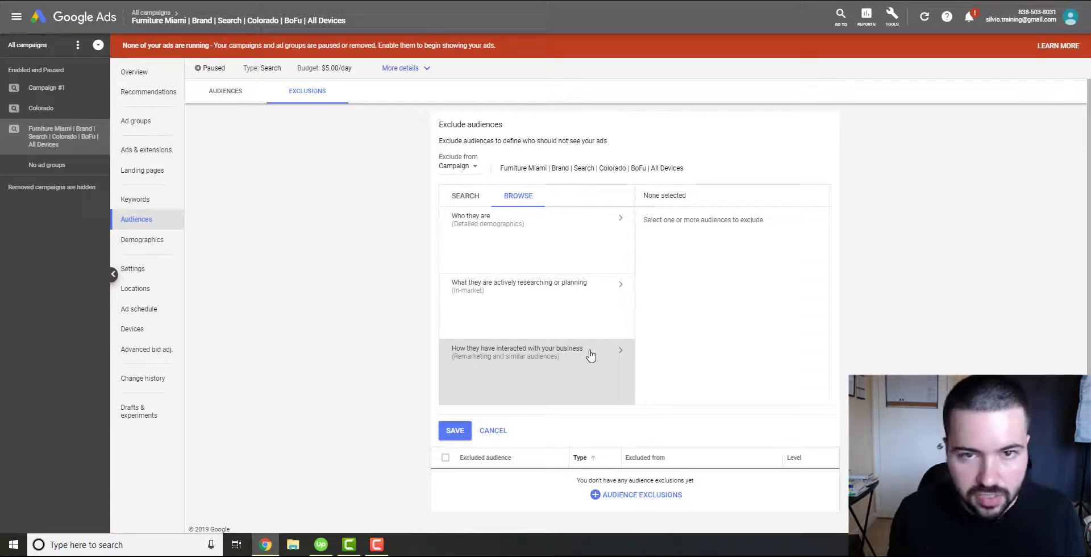
- Find Autos & Vehicles under In-market audiences, tick it as an exclusion, and save
click(592, 355)
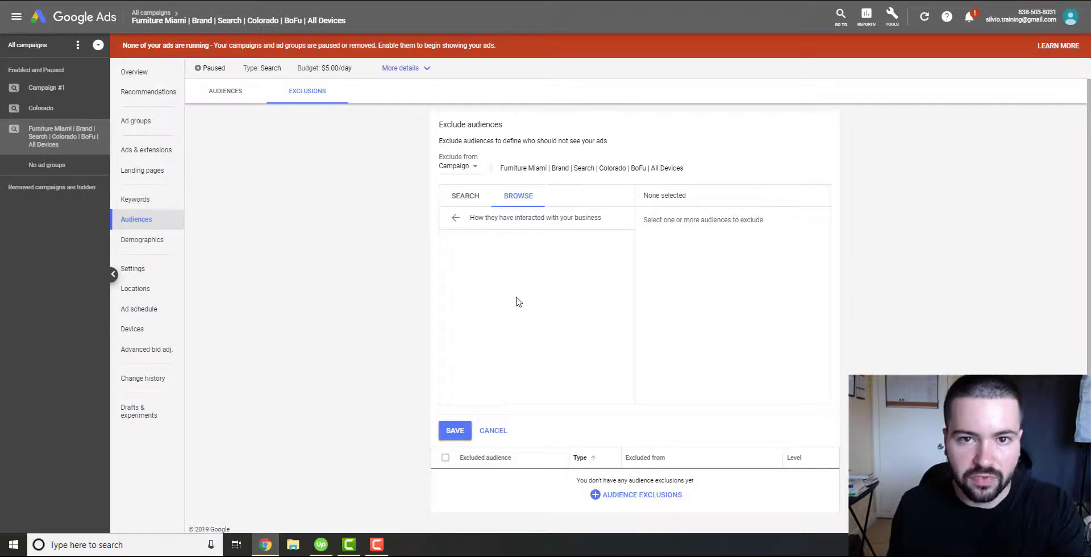
click(455, 218)
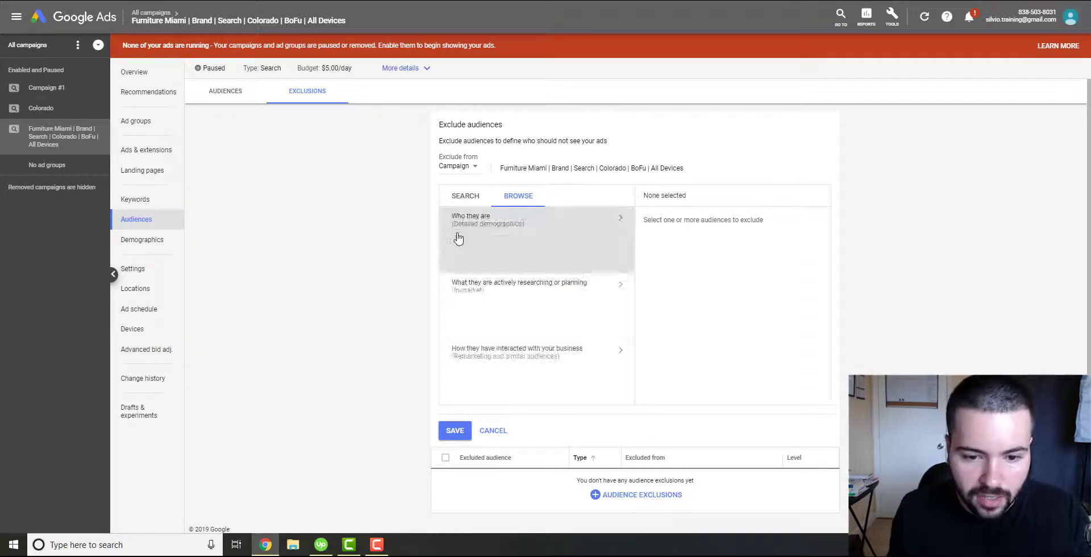
click(556, 316)
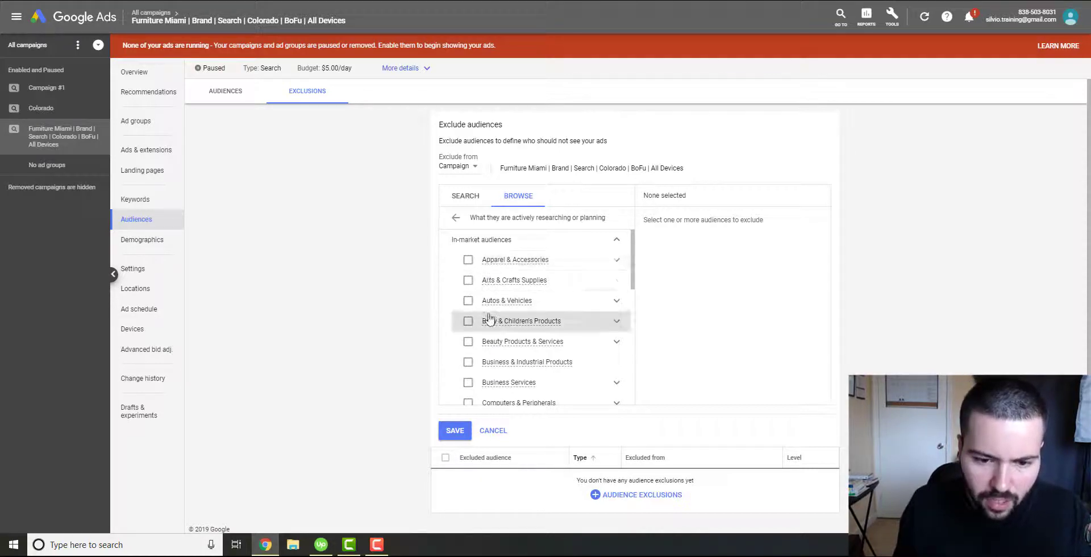
click(468, 300)
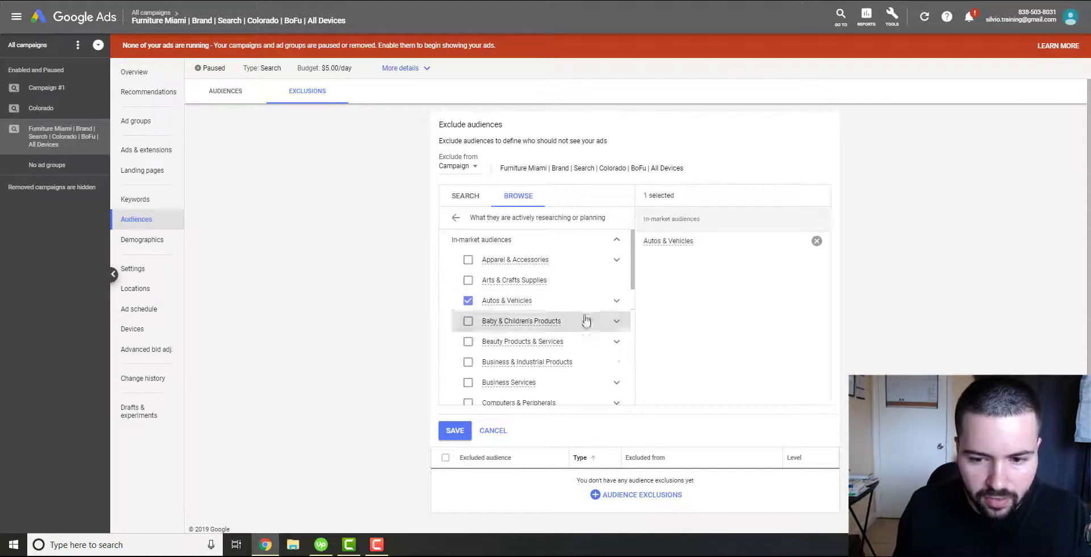
click(455, 431)
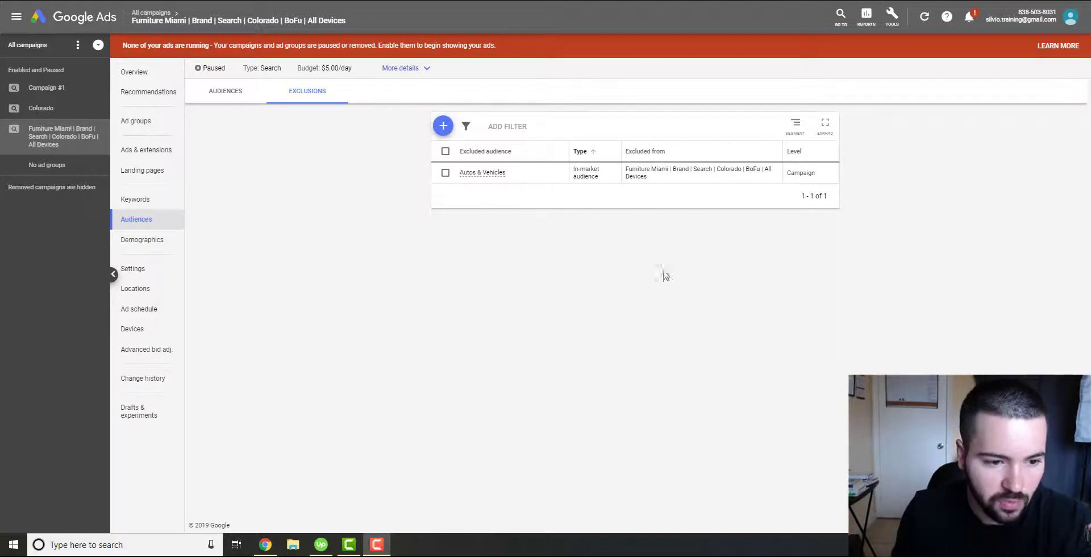
click(168, 241)
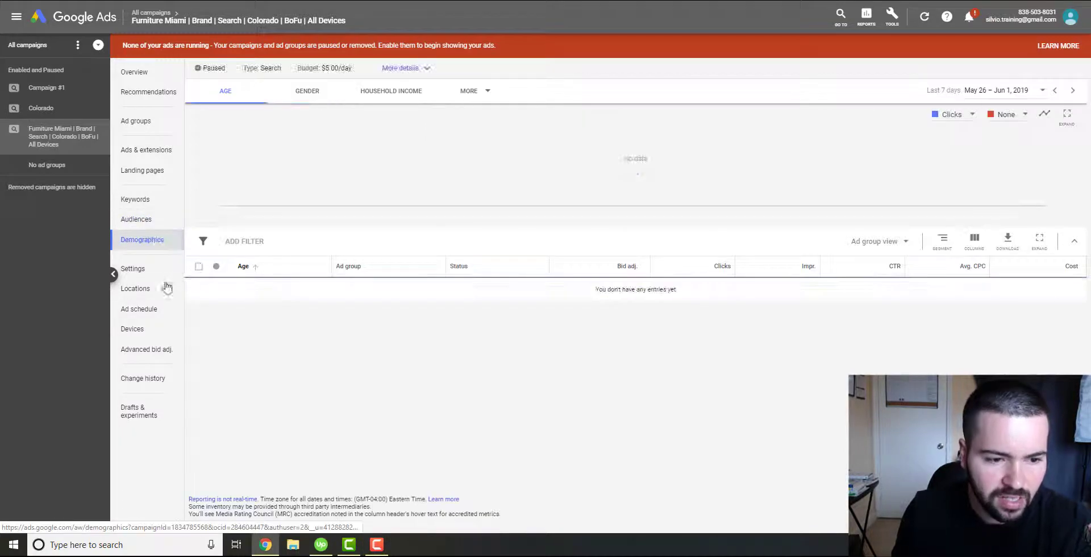